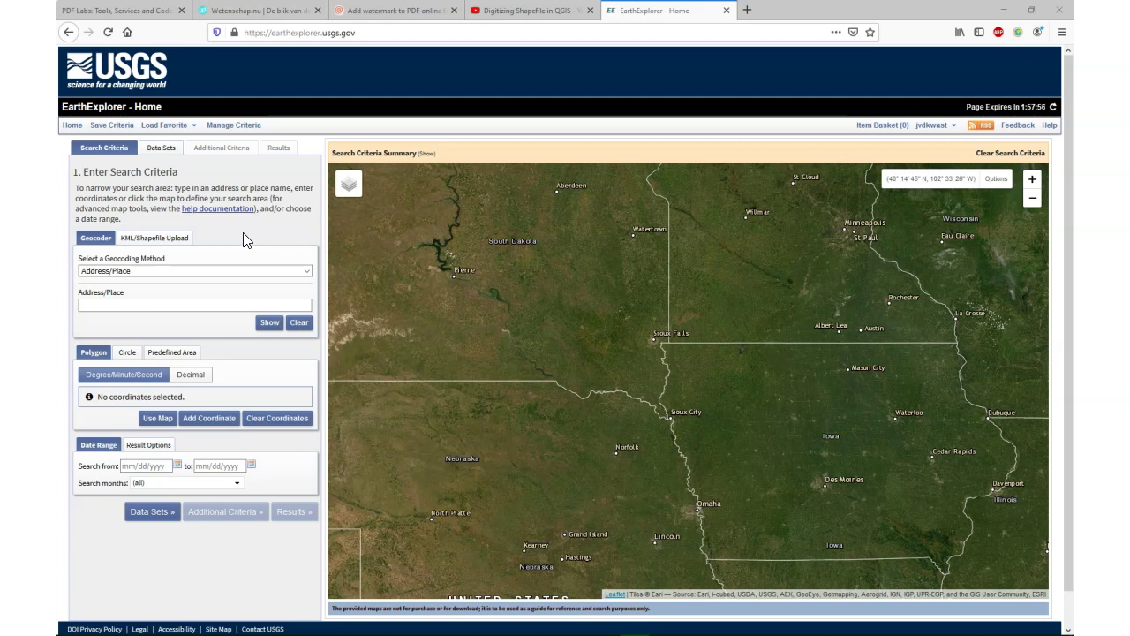
- Pan and zoom the EarthExplorer map from North America across to Europe, framing Chur in the Swiss Alps
drag(857, 472, 503, 371)
scroll(750, 344, down, 3)
drag(909, 353, 525, 510)
scroll(578, 373, up, 2)
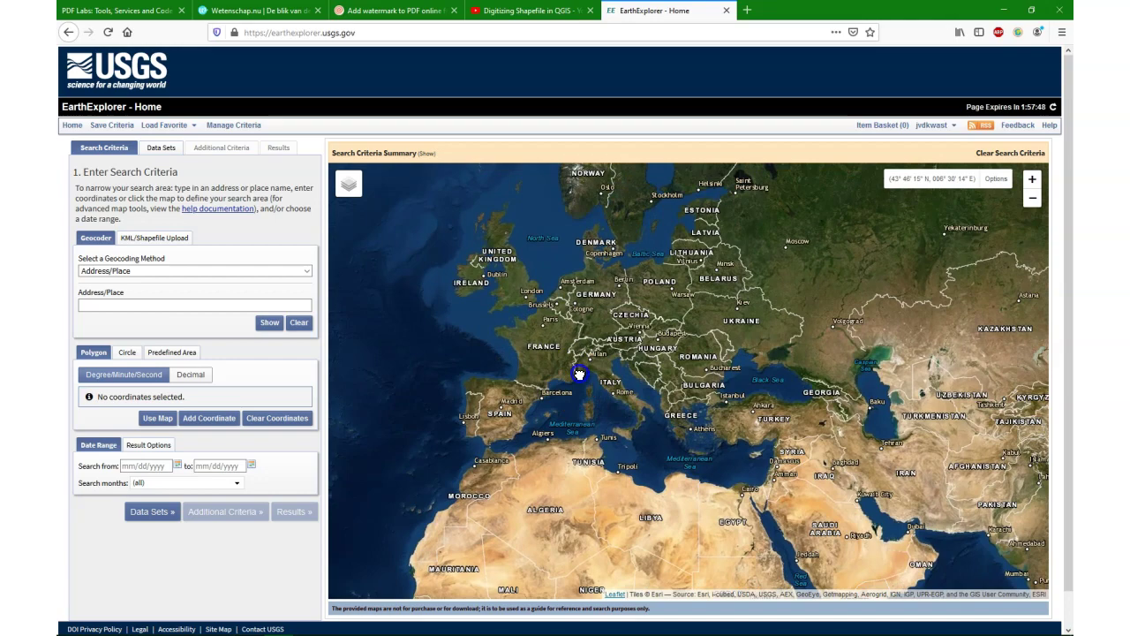
scroll(616, 365, up, 4)
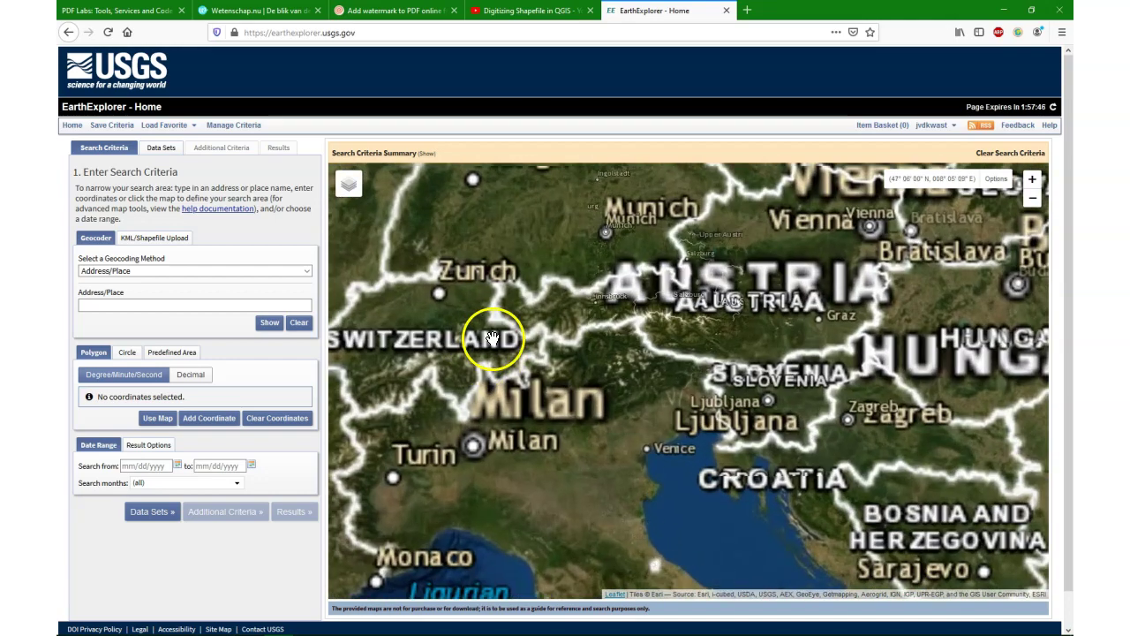
scroll(556, 382, up, 3)
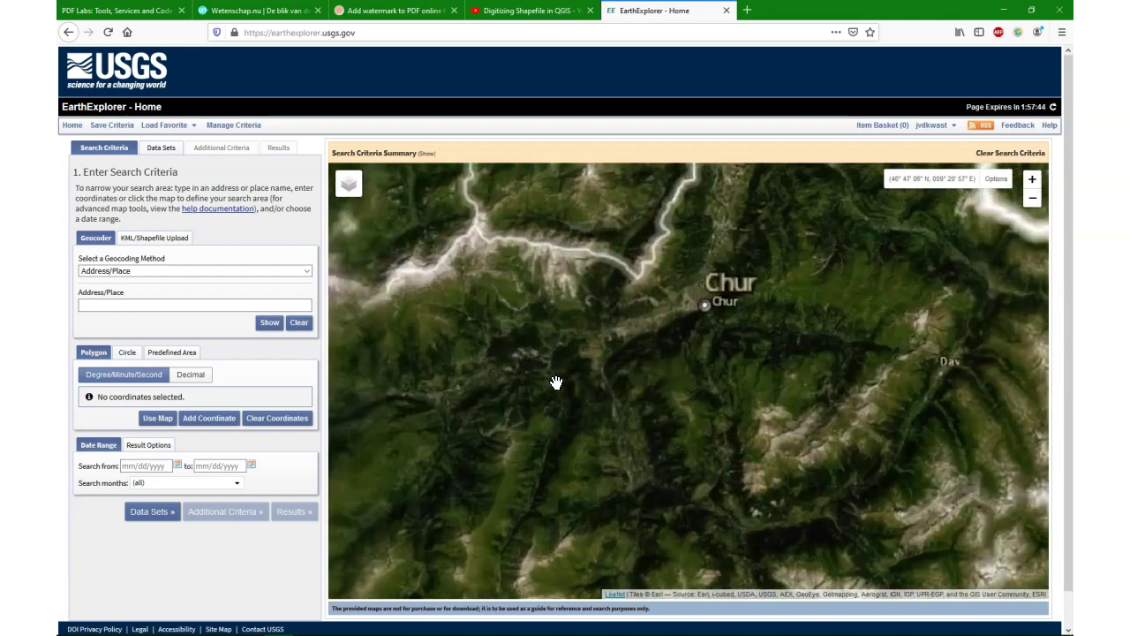
drag(630, 375, 721, 389)
scroll(699, 382, up, 1)
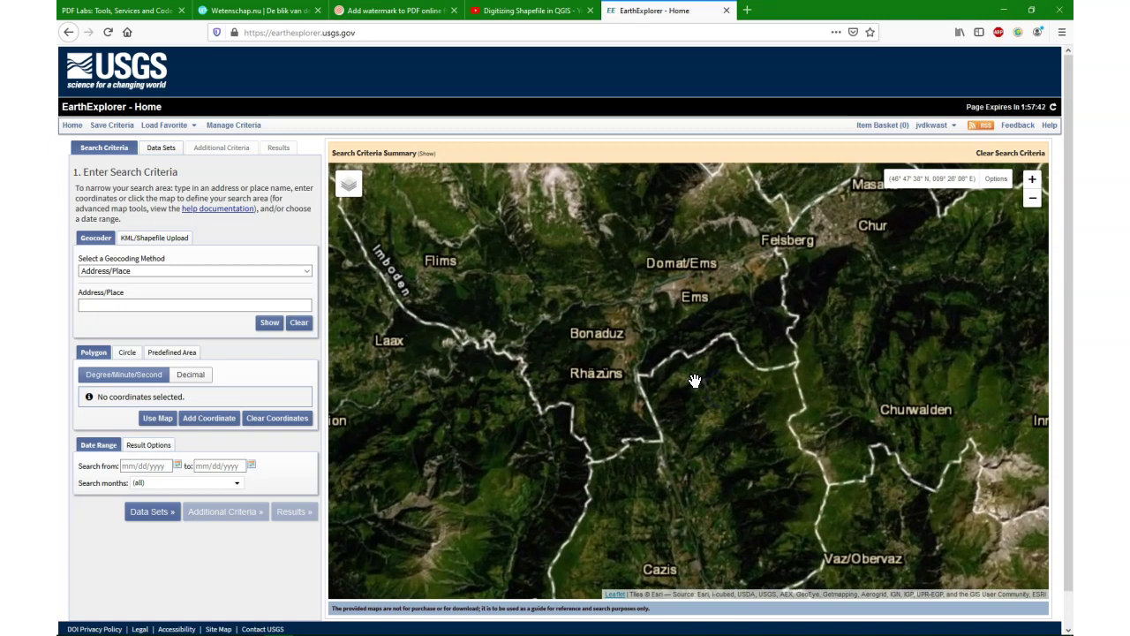
drag(821, 391, 756, 425)
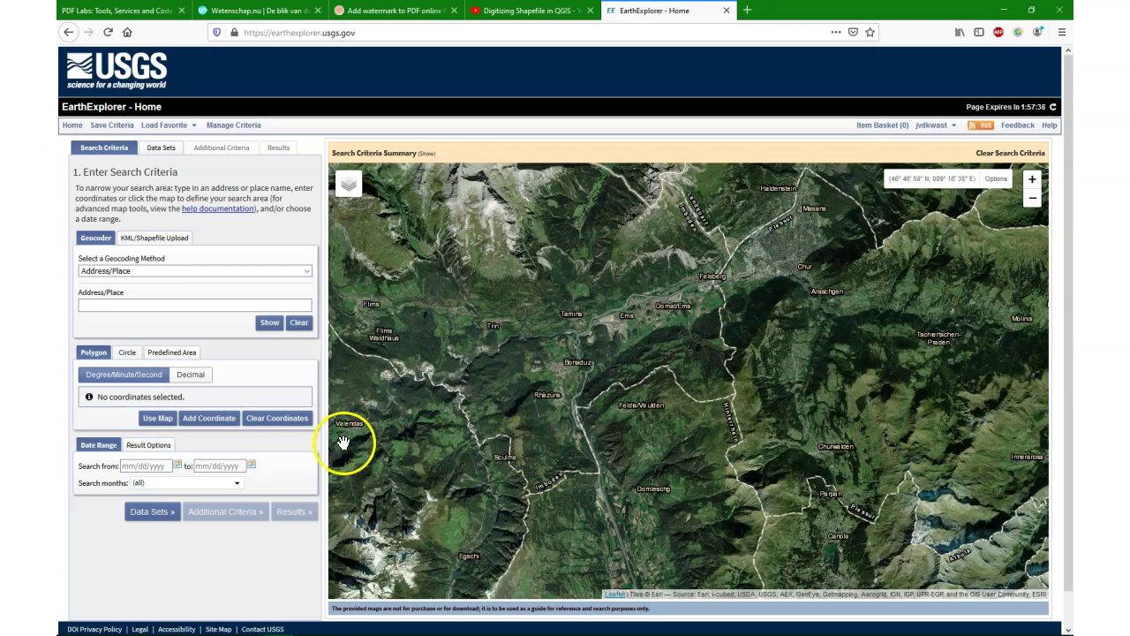
click(157, 418)
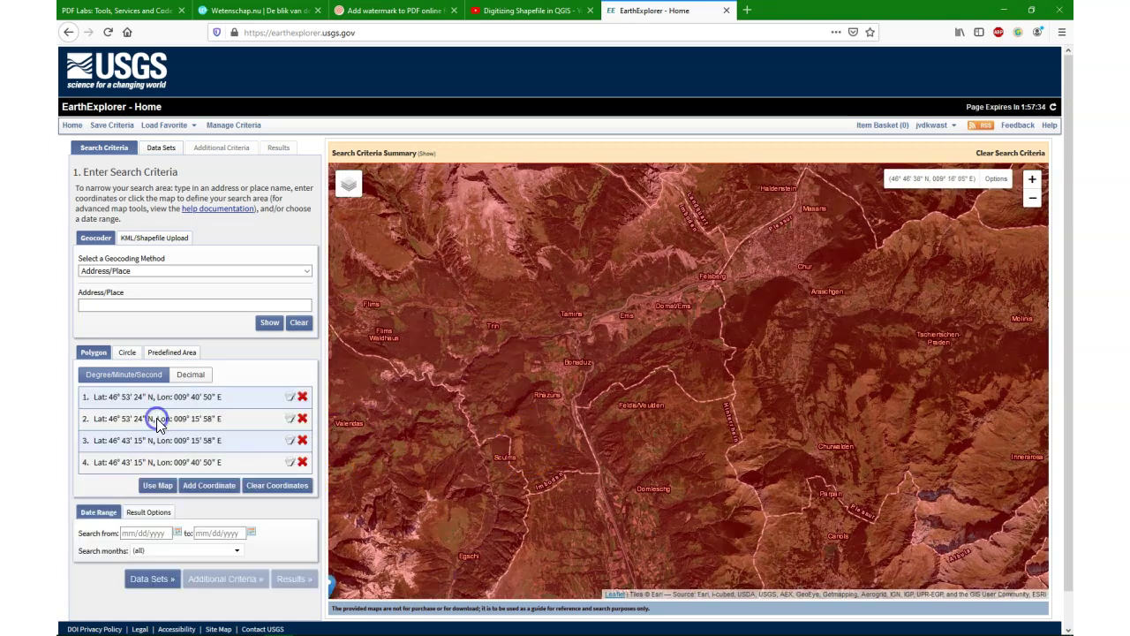
scroll(633, 370, down, 1)
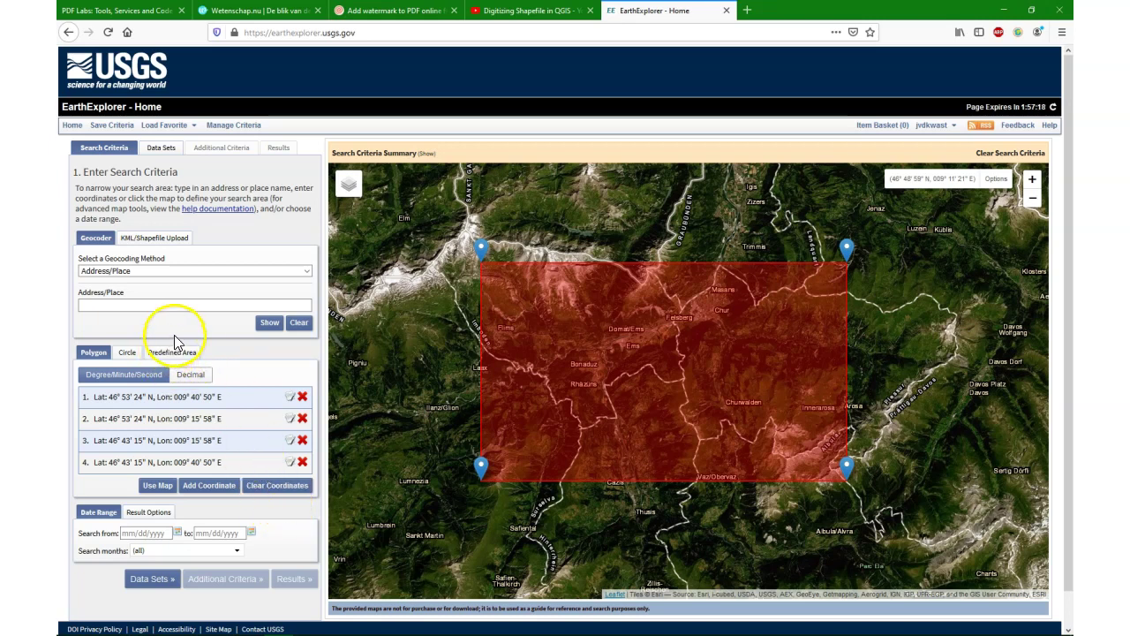
click(210, 376)
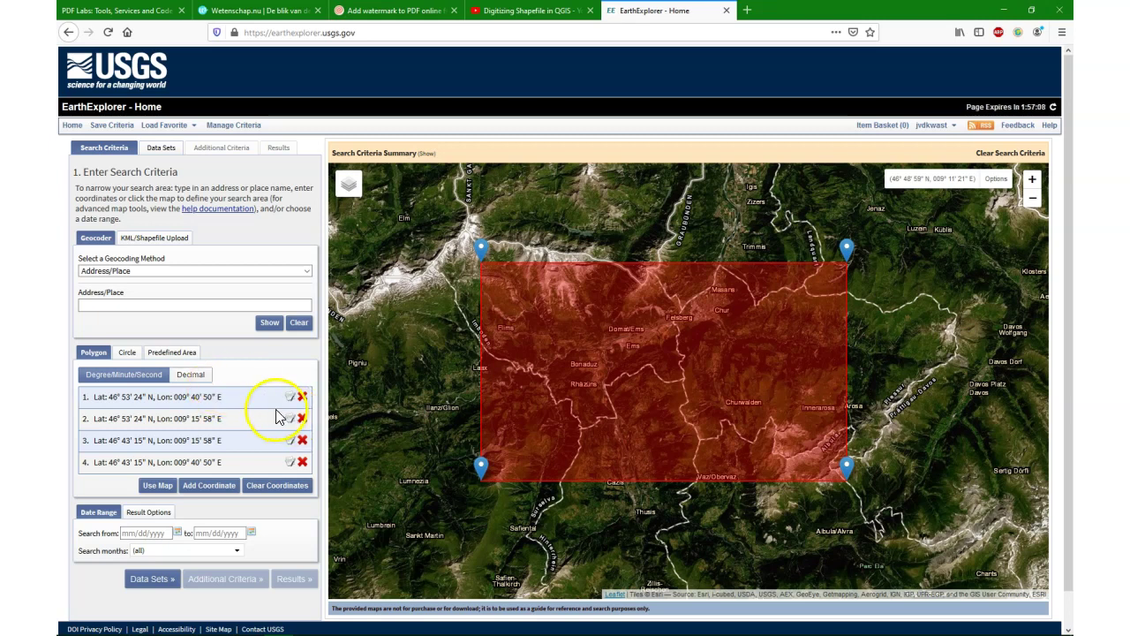
mouse_move(379, 620)
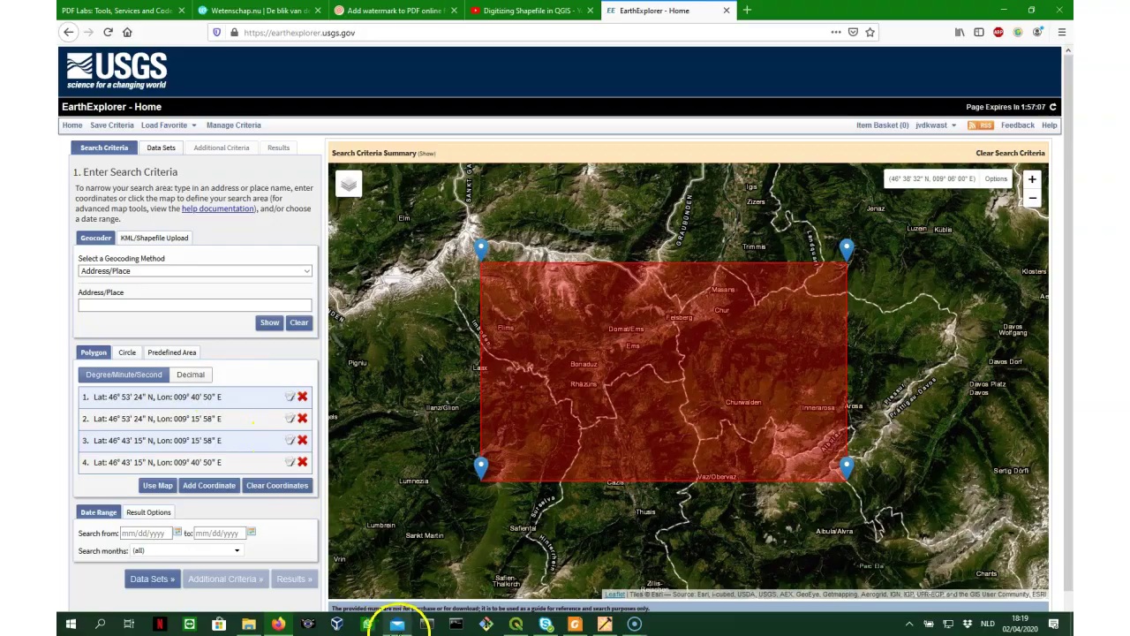
- Switch to QGIS and start a new shapefile layer via Layer > Create Layer > New Shapefile Layer
click(515, 623)
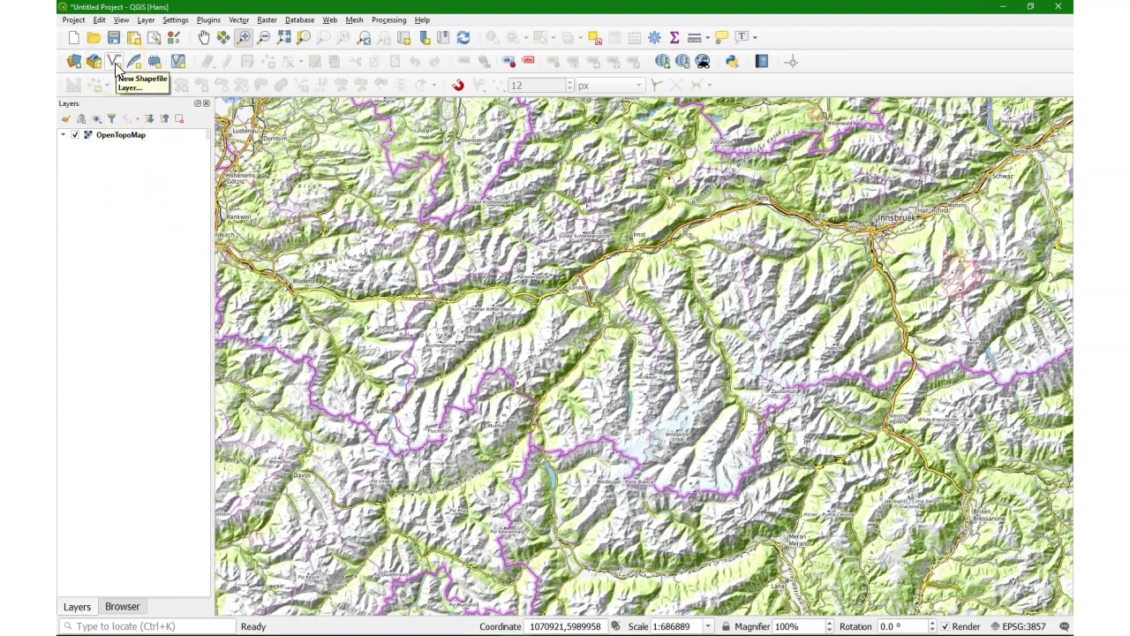
click(146, 20)
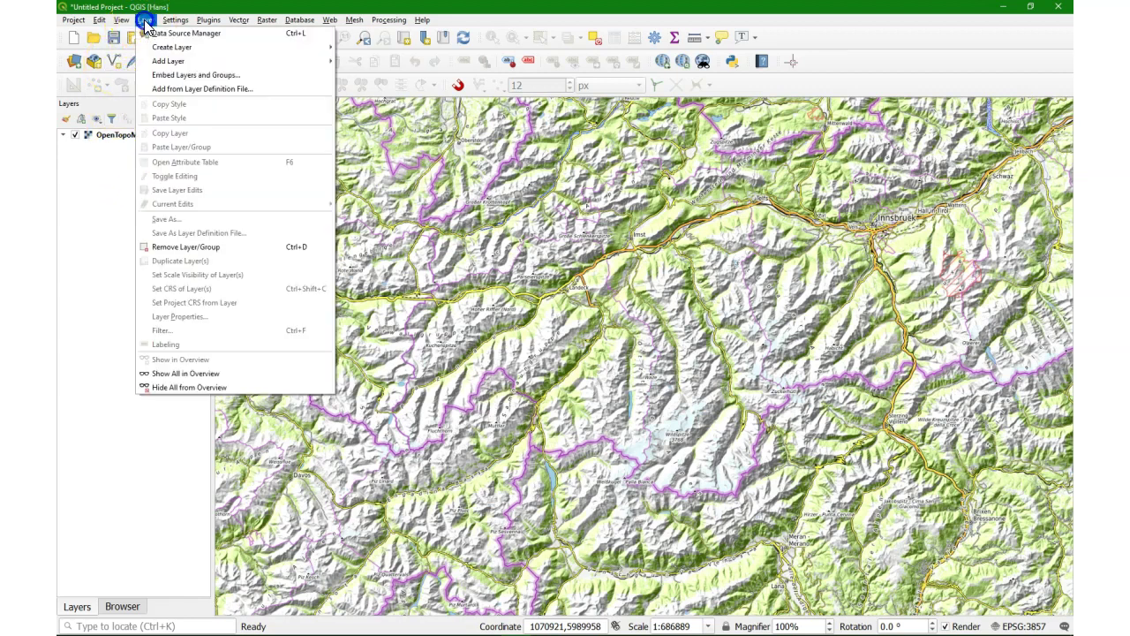
mouse_move(177, 47)
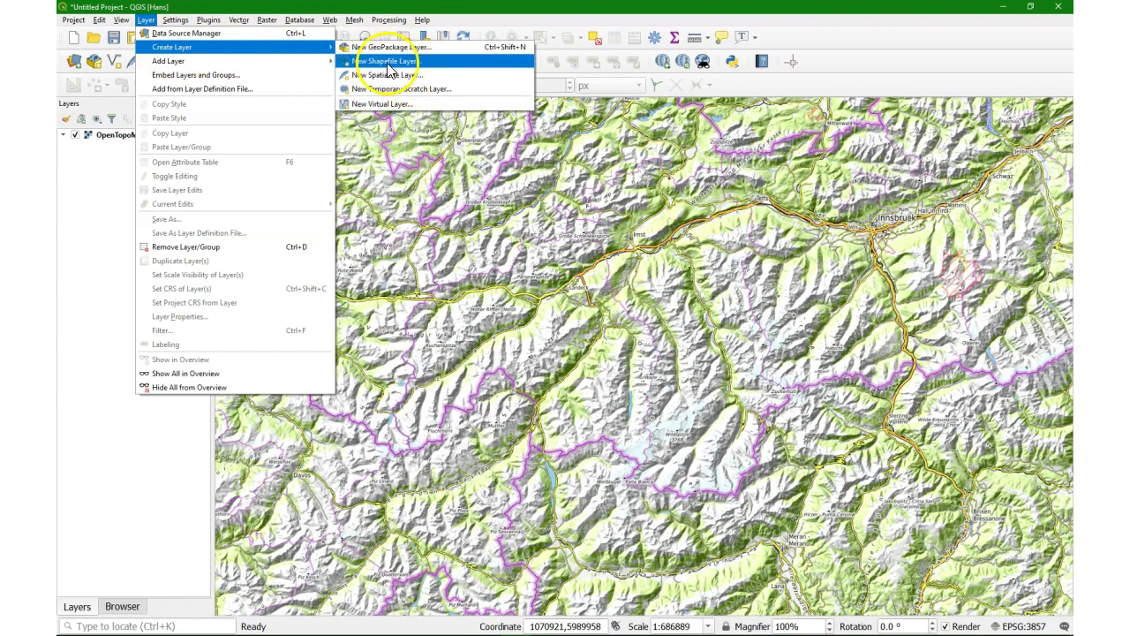
click(375, 61)
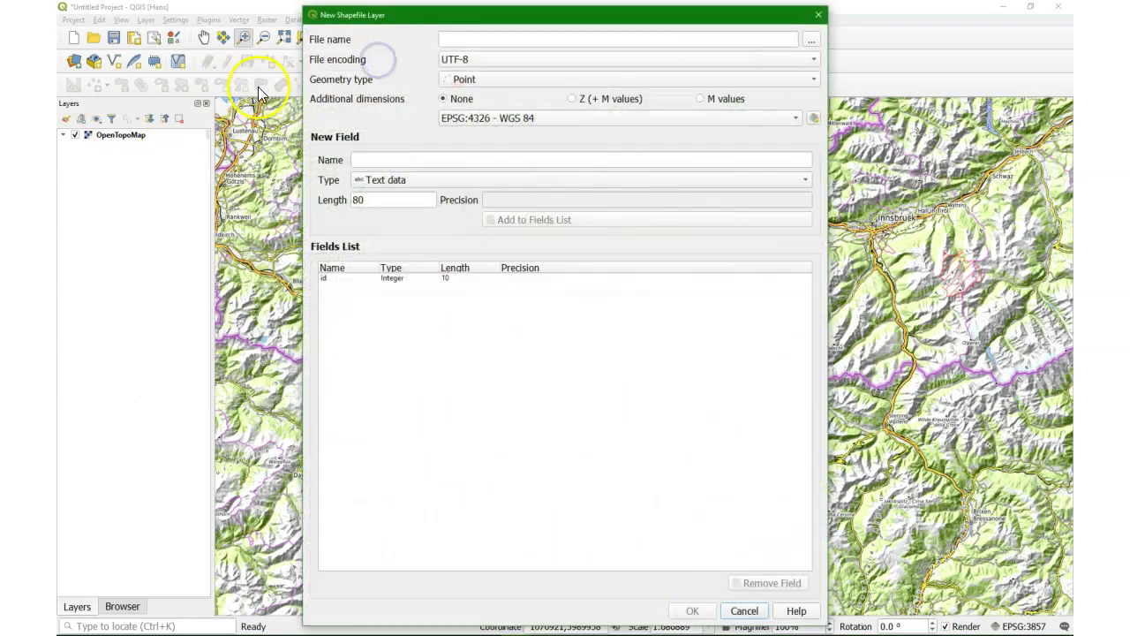
- Set the new shapefile's file name to boundingbox in the Z:\test310 folder
click(811, 40)
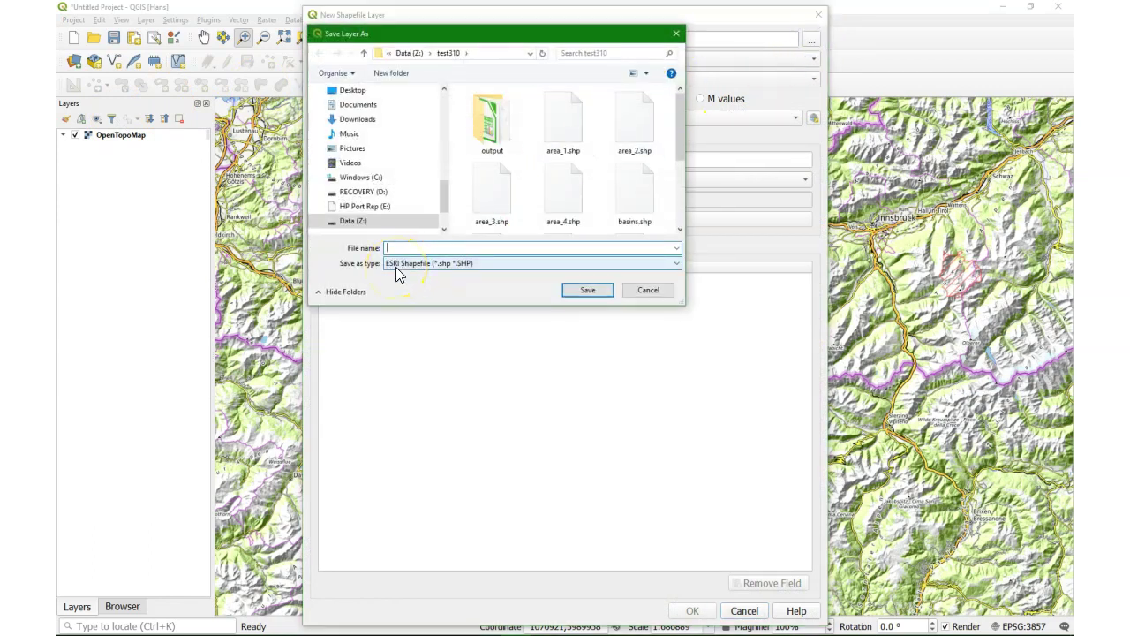
text(b)
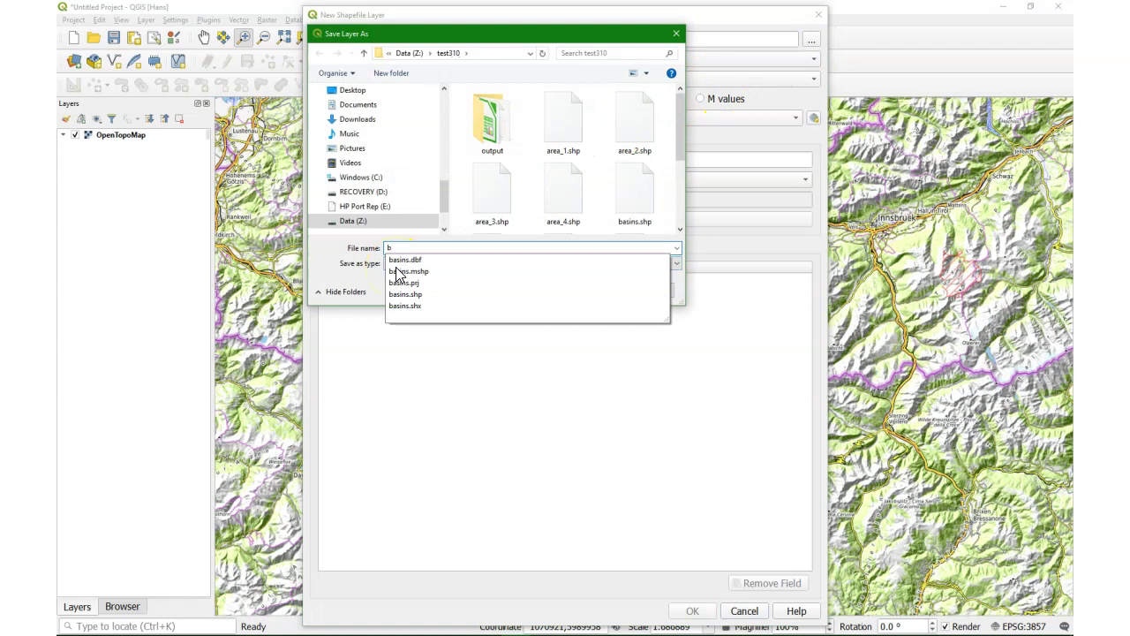
text(oundingb)
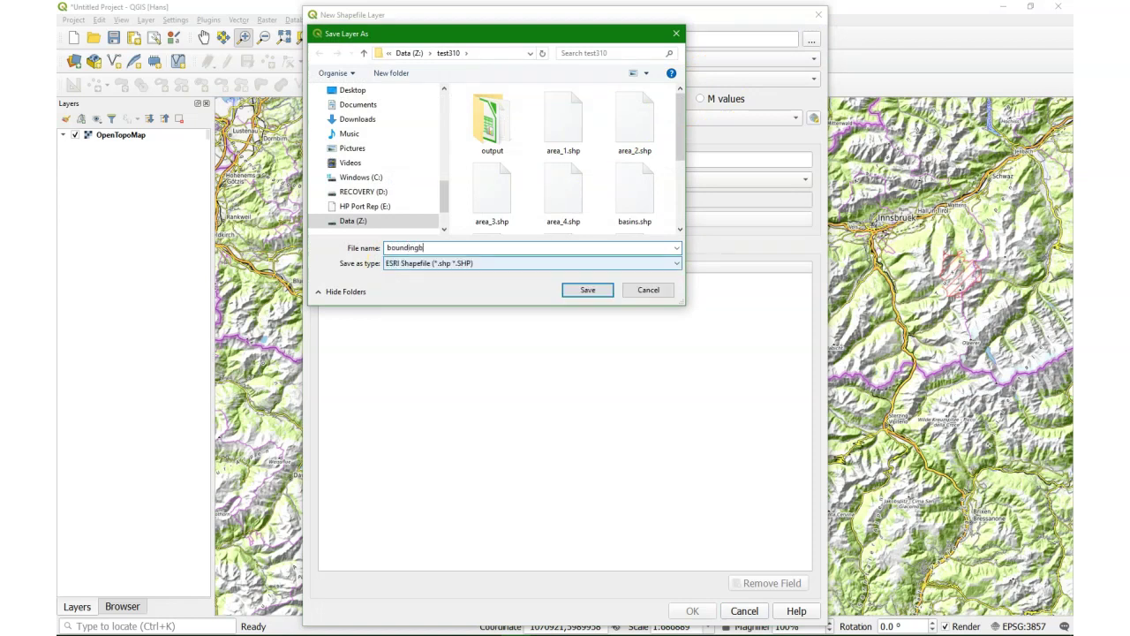
click(571, 289)
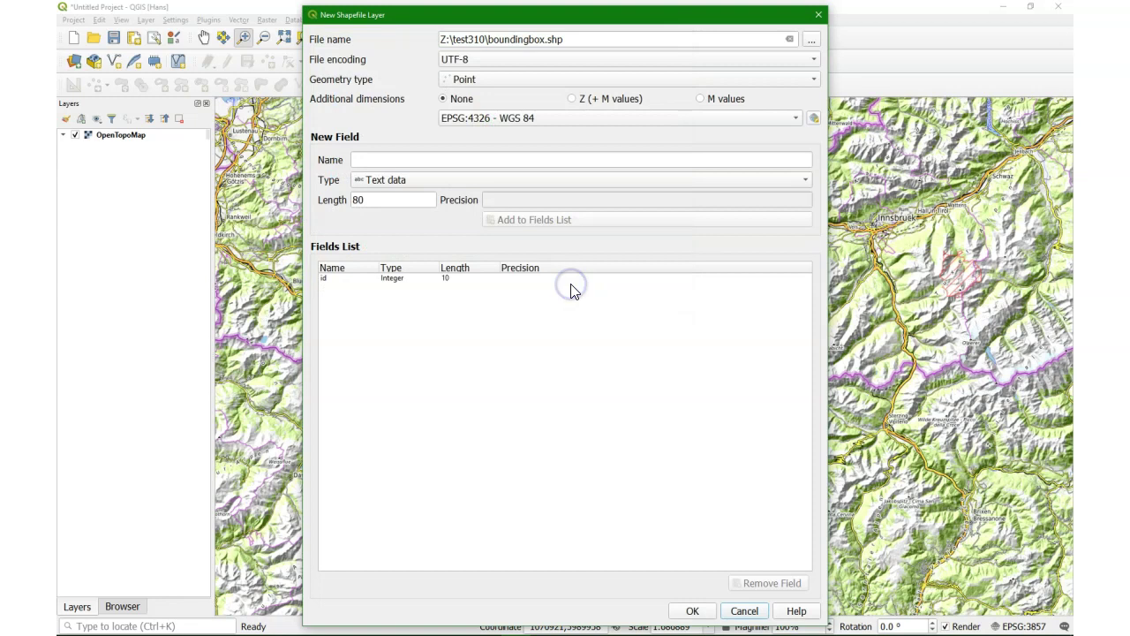
- Choose Polygon as the geometry type and create the boundingbox layer
click(495, 82)
click(483, 132)
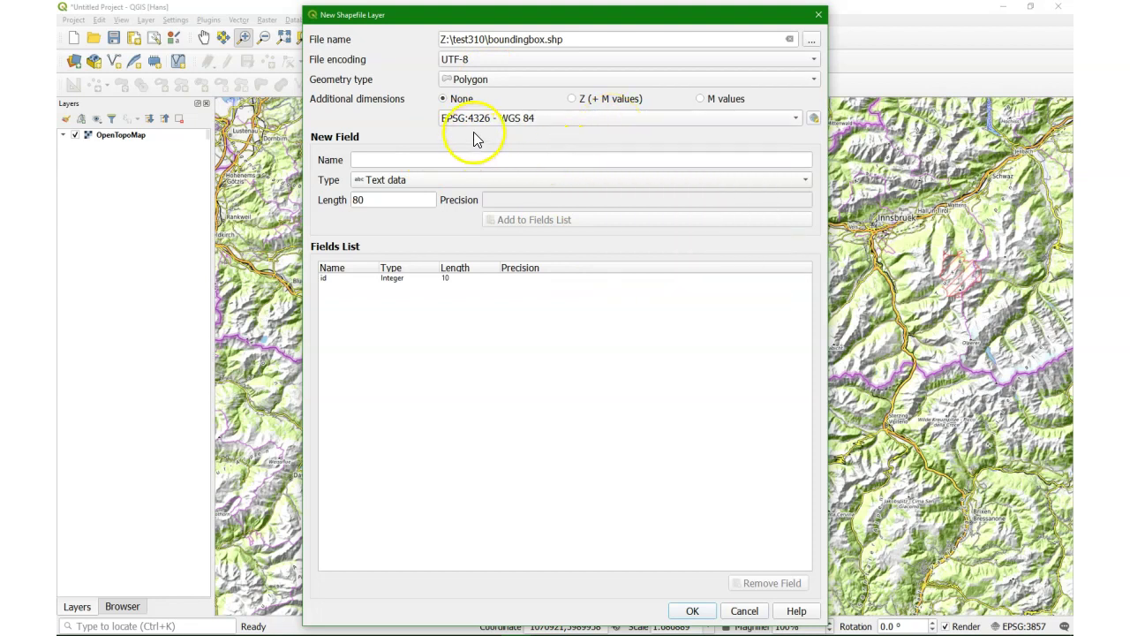
click(673, 161)
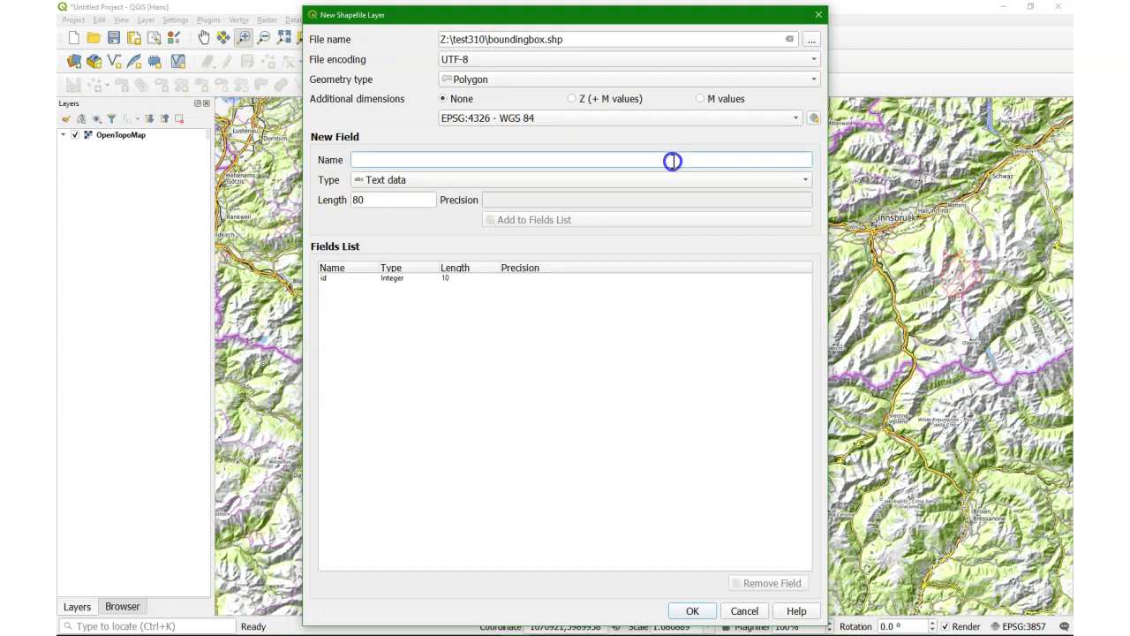
click(693, 611)
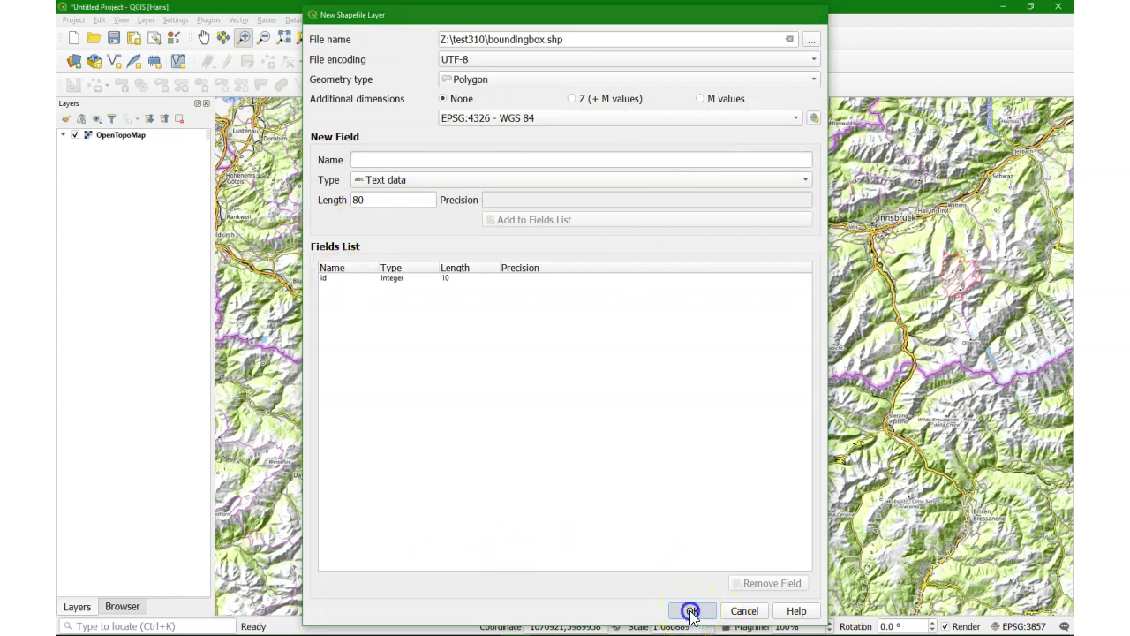
click(146, 367)
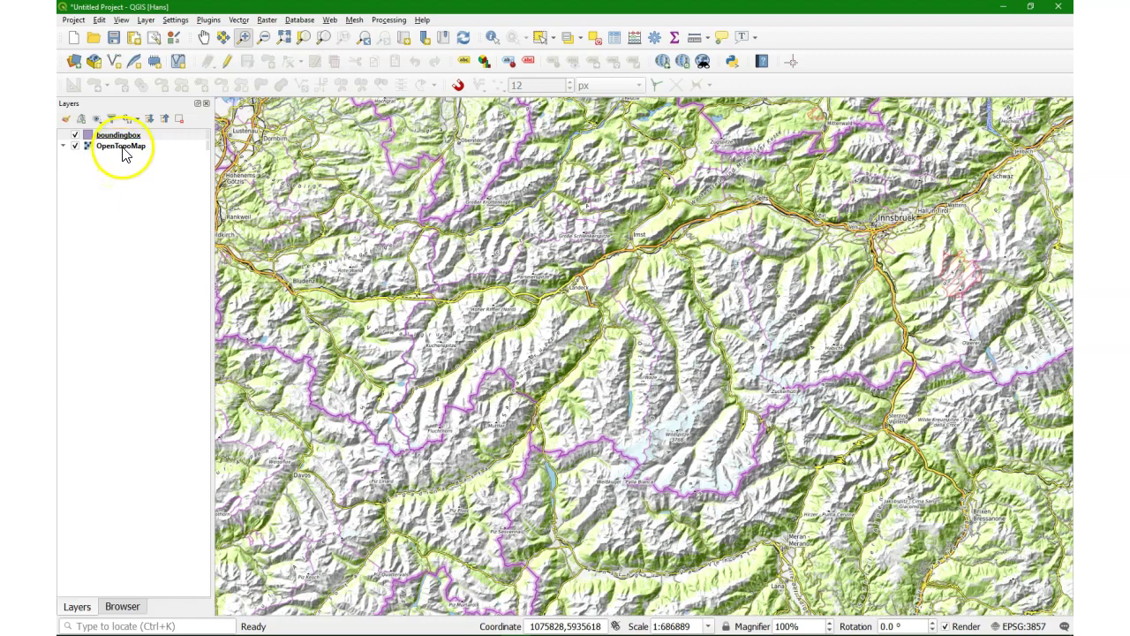
- Draw a rectangular polygon over the alpine area in boundingbox, accept it, and save the layer edits
click(228, 63)
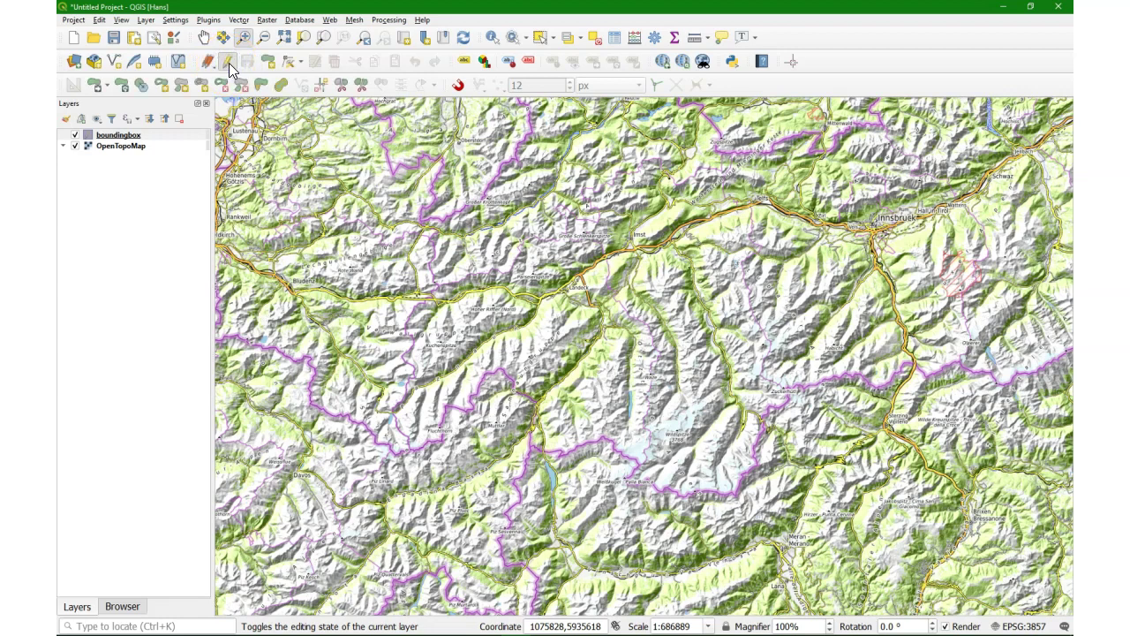
click(269, 63)
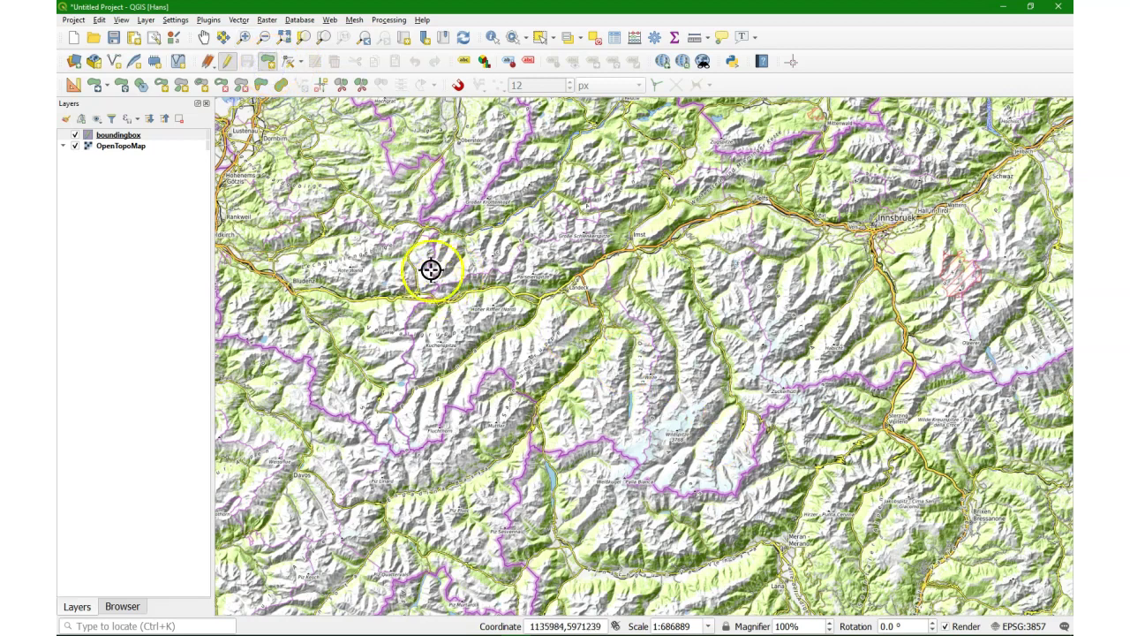
click(785, 226)
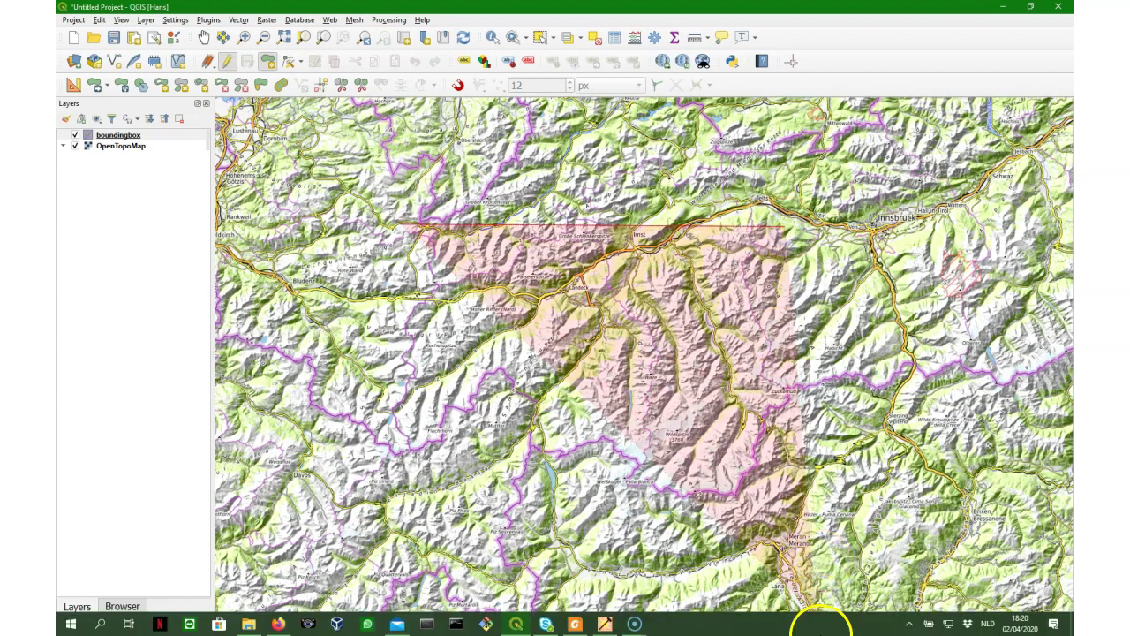
click(785, 585)
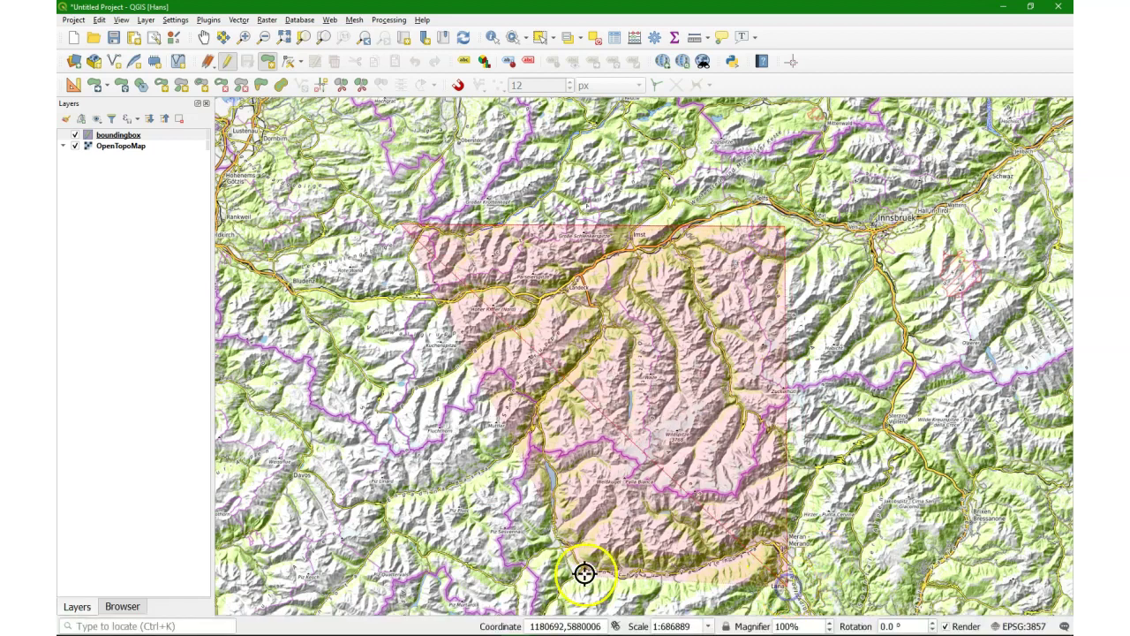
click(392, 562)
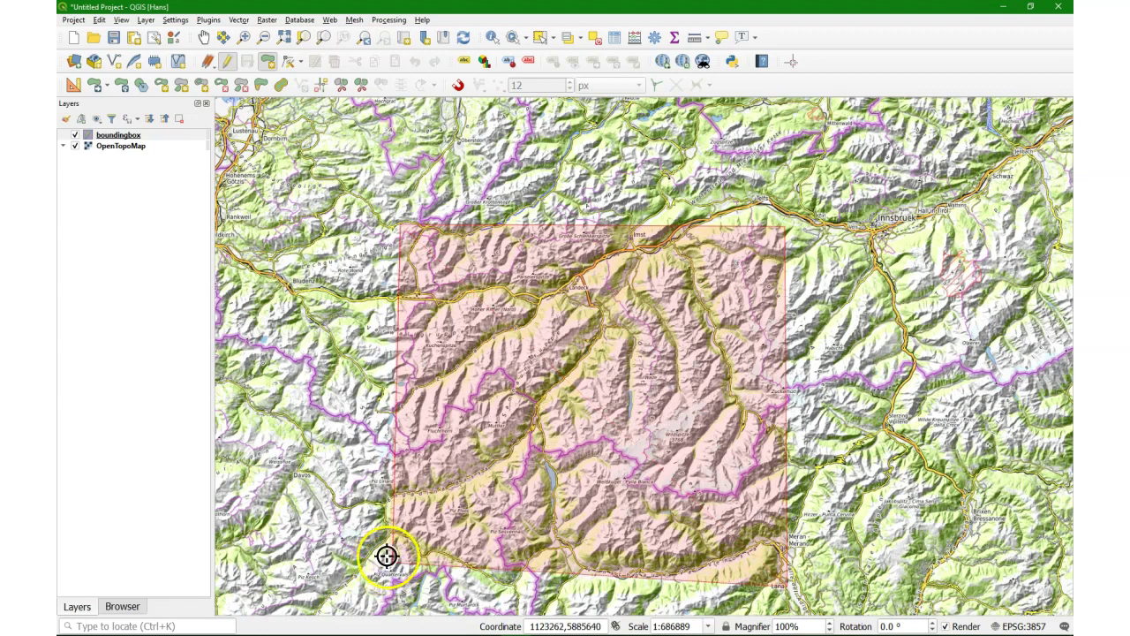
right_click(389, 554)
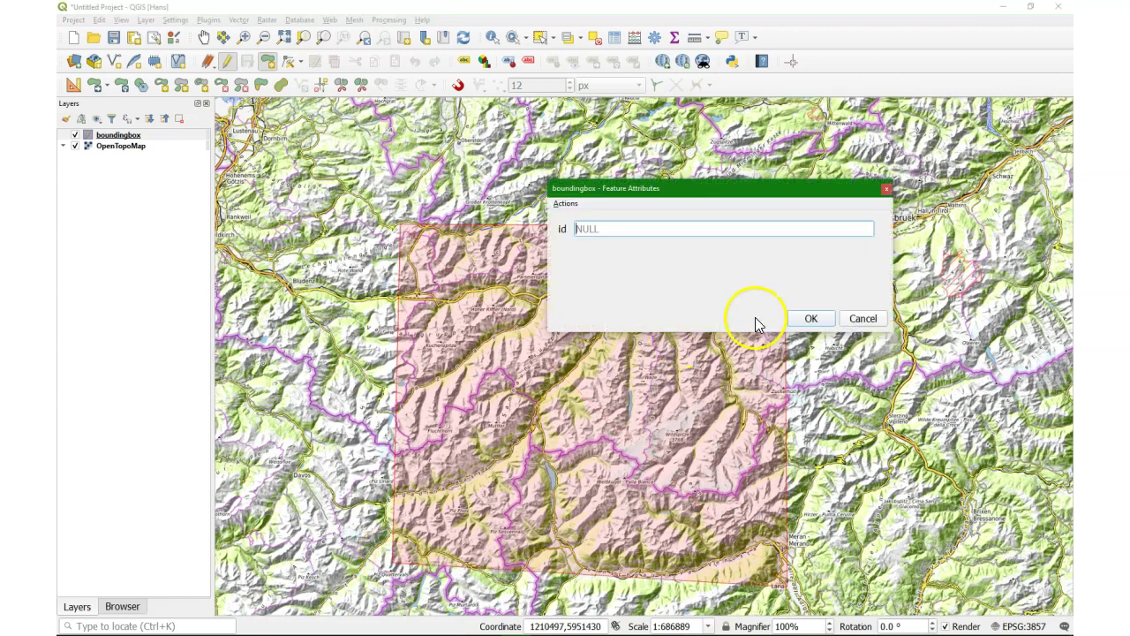
click(805, 321)
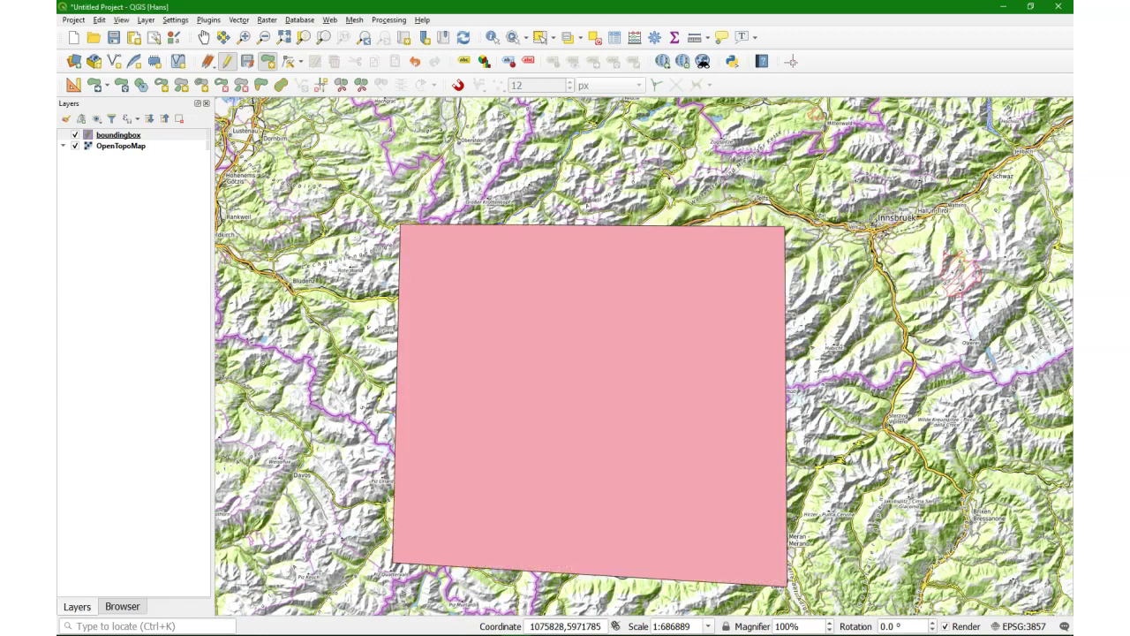
click(227, 61)
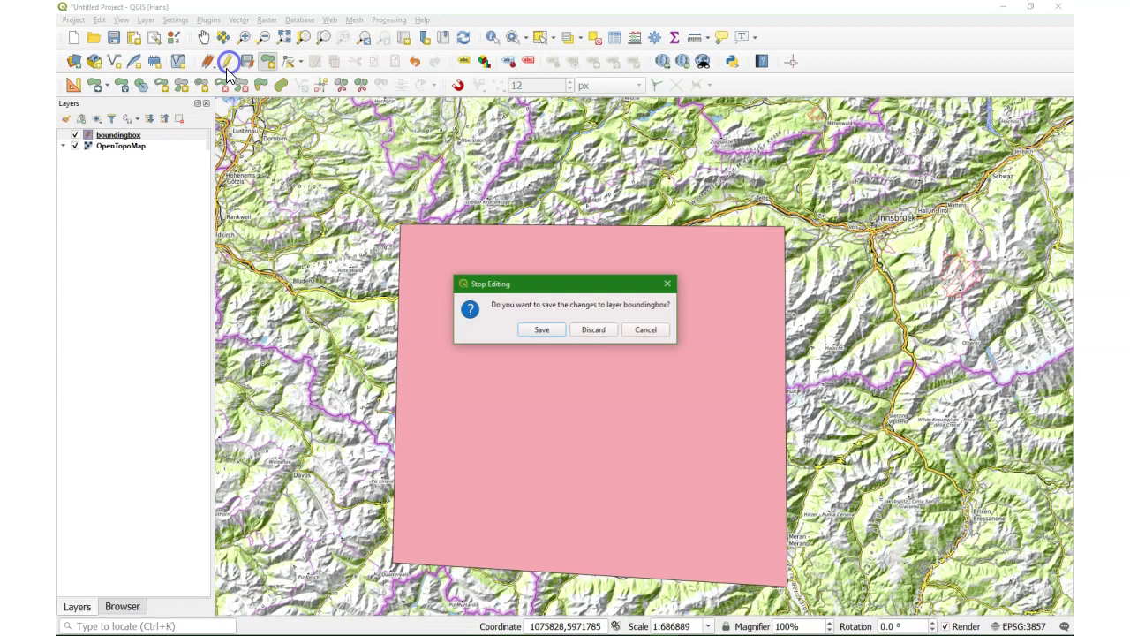
click(542, 329)
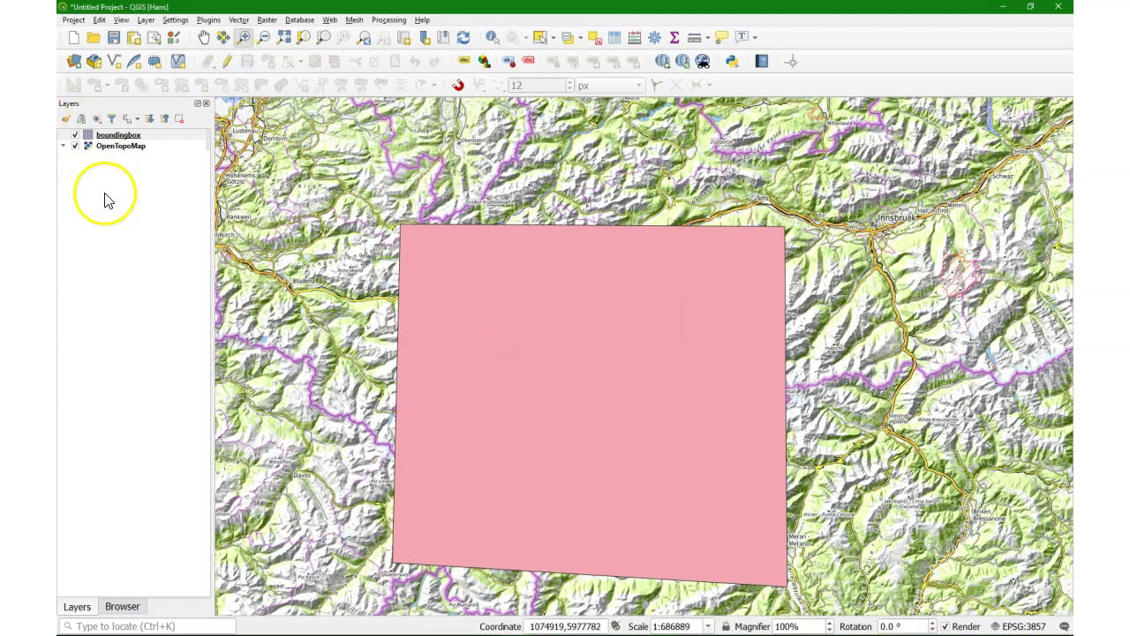
- Select the five boundingbox shapefile files in the test310 folder in File Explorer
mouse_move(298, 623)
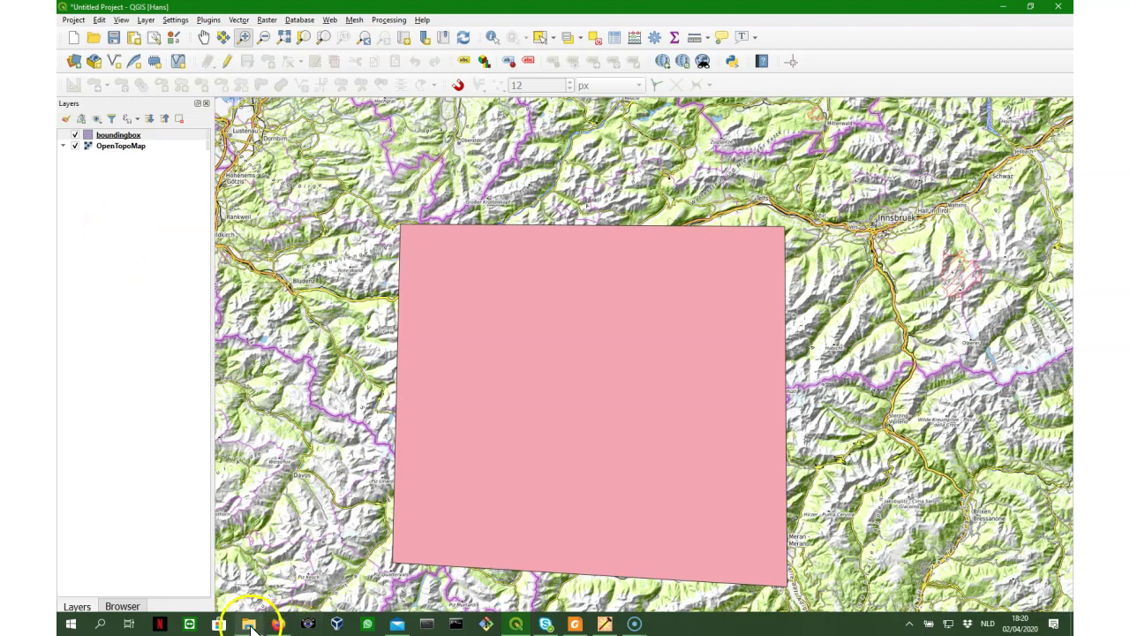
mouse_move(250, 627)
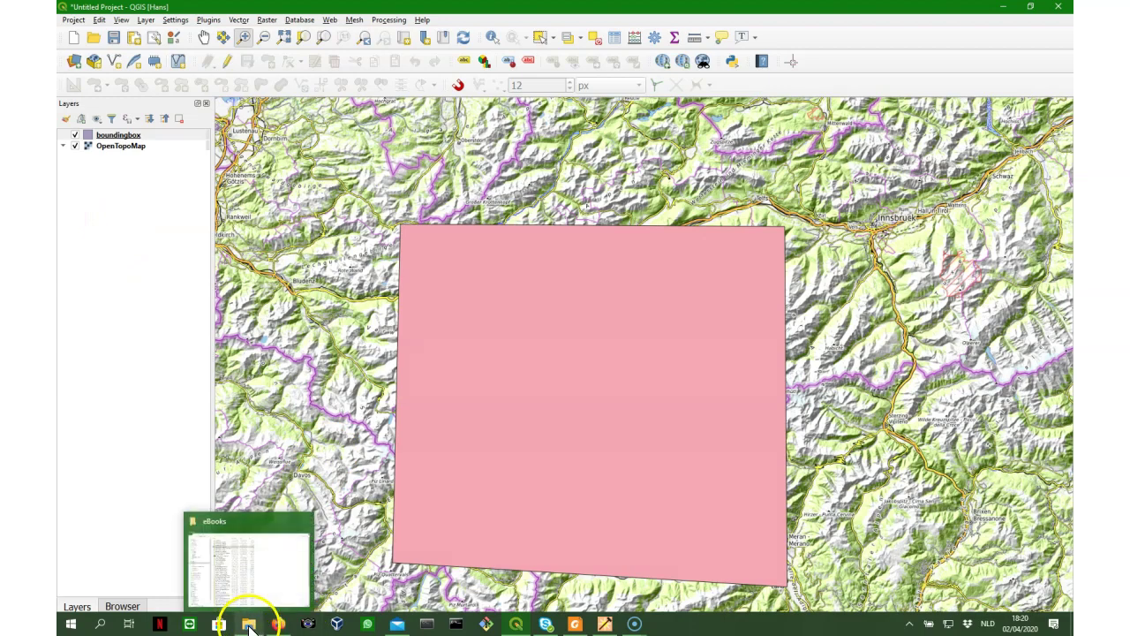
click(249, 625)
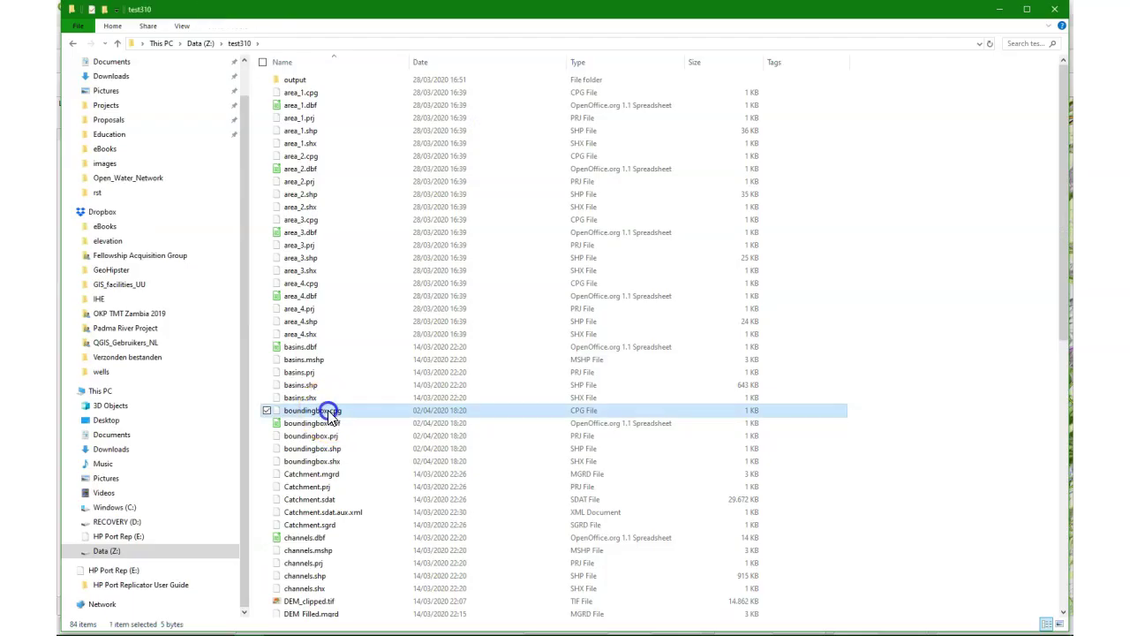
shift+click(309, 461)
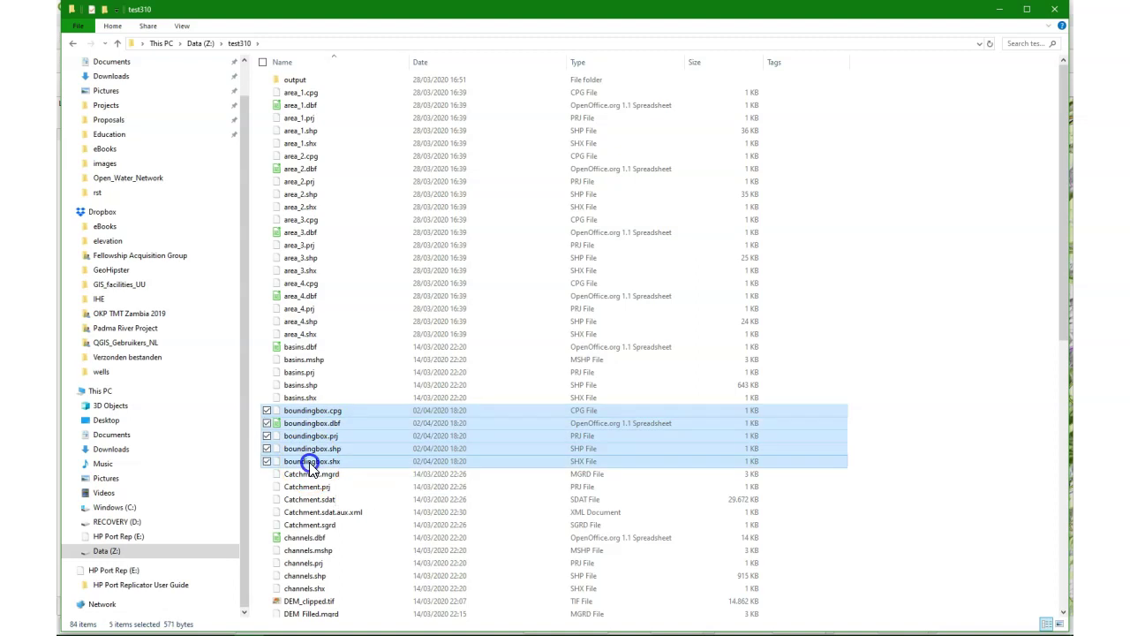
- Pack the files into boundingbox.zip with 7-Zip, then return to EarthExplorer in Firefox
right_click(307, 413)
mouse_move(291, 422)
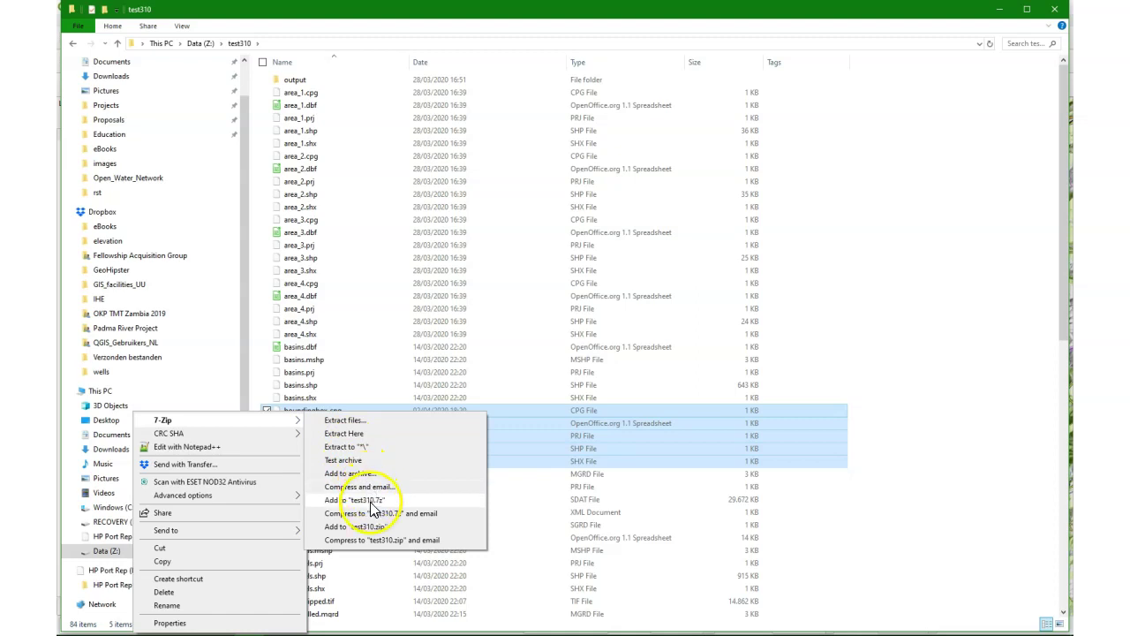
click(353, 474)
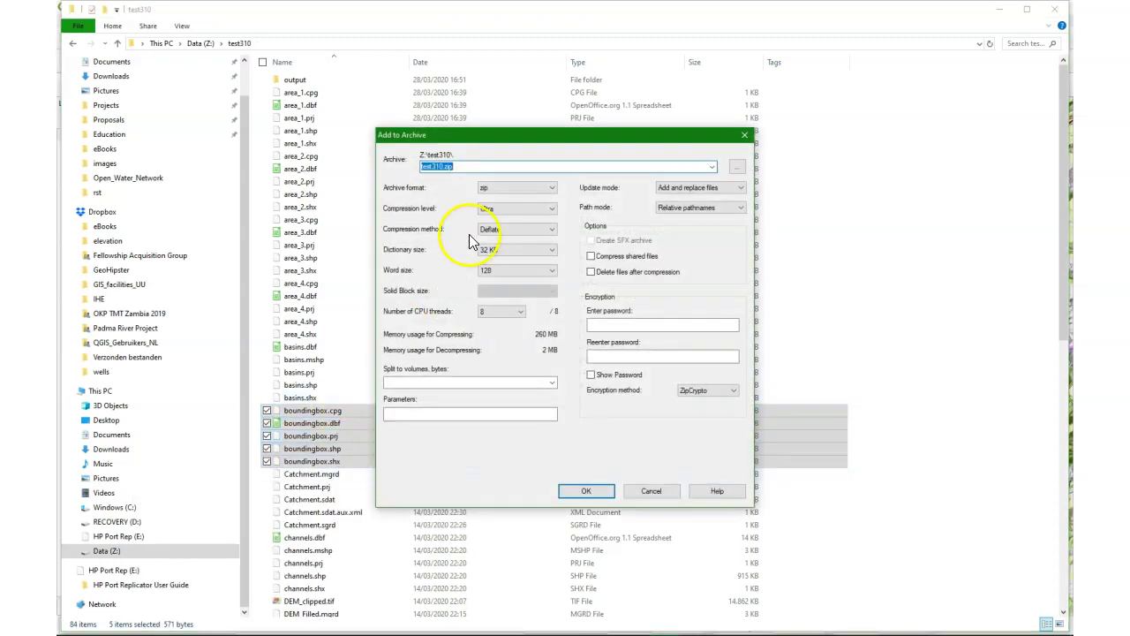
text(boundingbox)
click(586, 490)
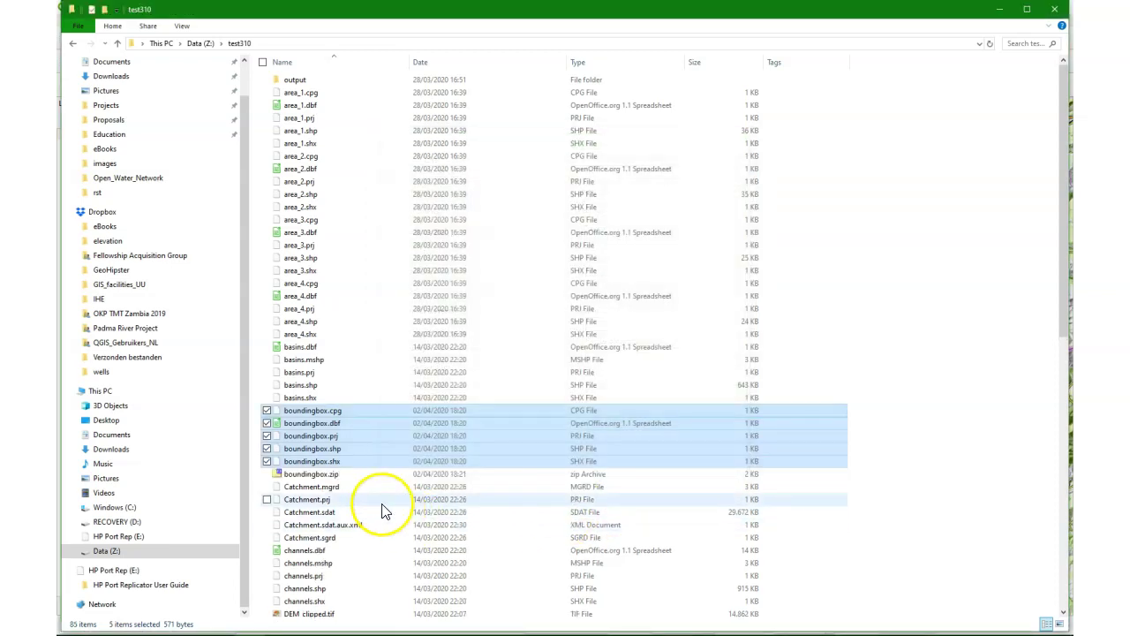
click(329, 475)
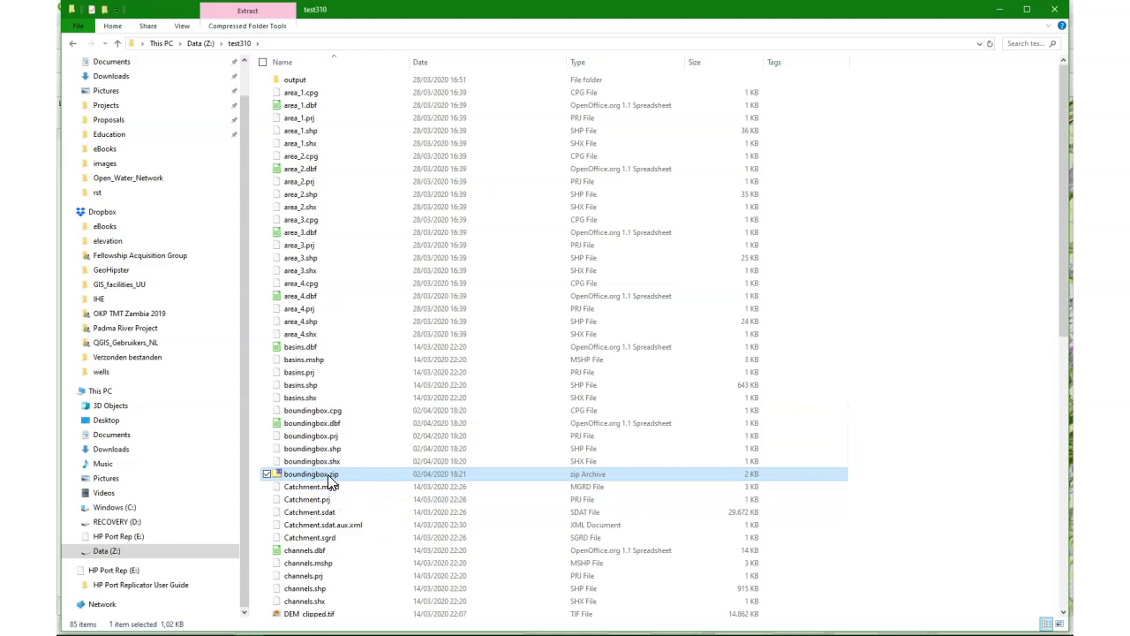
key(alt+Tab)
key(alt+Tab)
key(Tab)
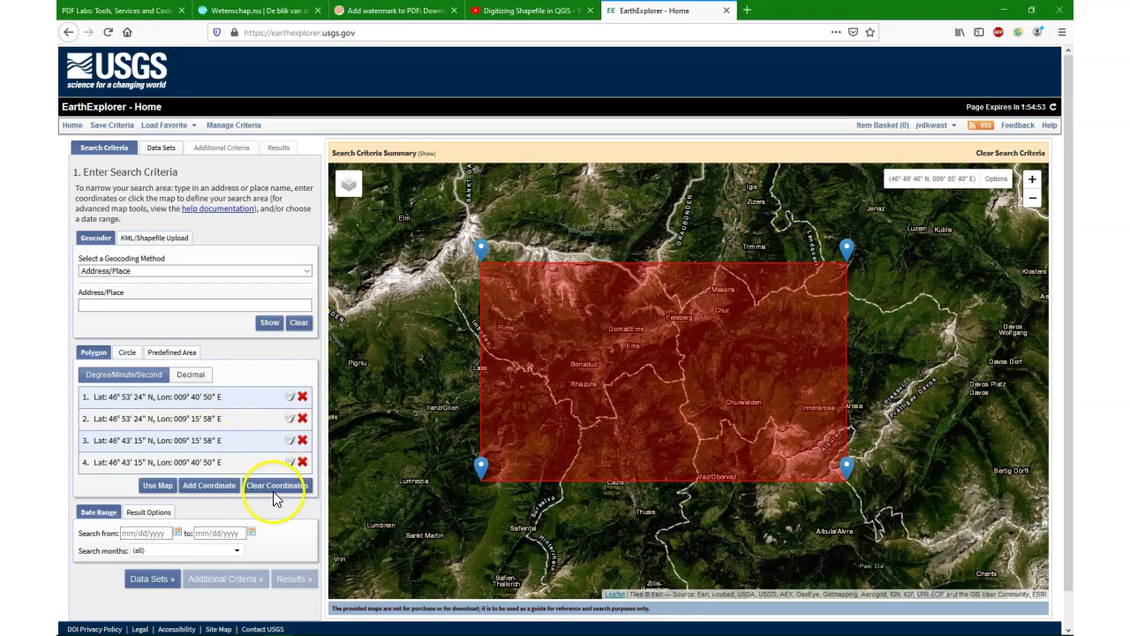
- Clear the old search coordinates and choose Shapefile as the KML/Shapefile upload type
click(277, 485)
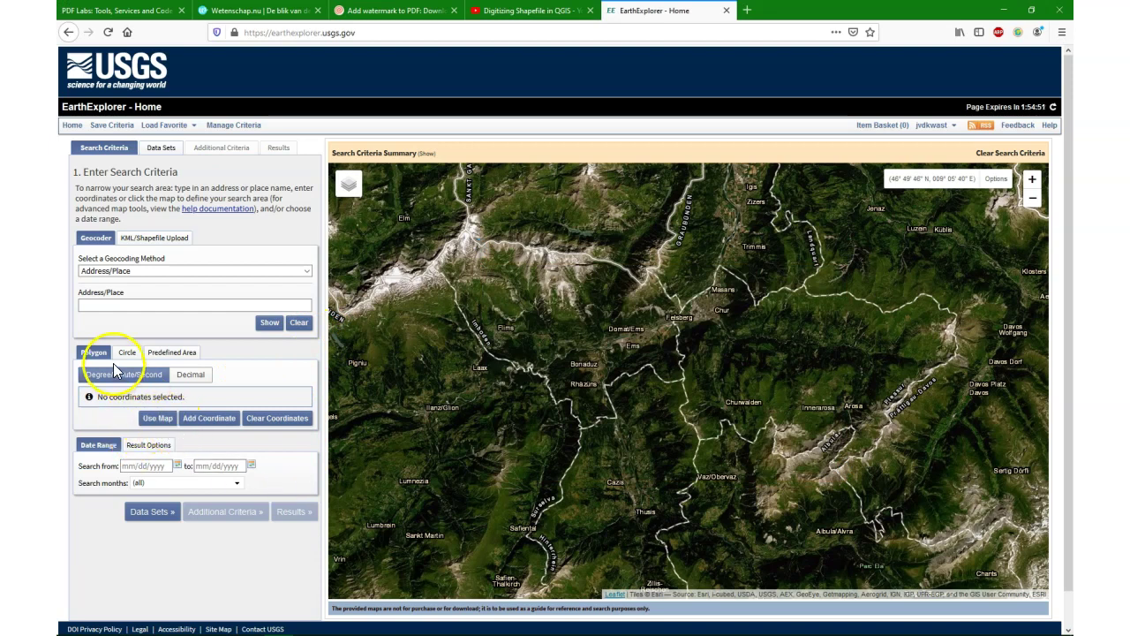
click(142, 241)
click(110, 278)
click(116, 307)
- Upload boundingbox.zip as the search polygon and close the confirmation
click(292, 296)
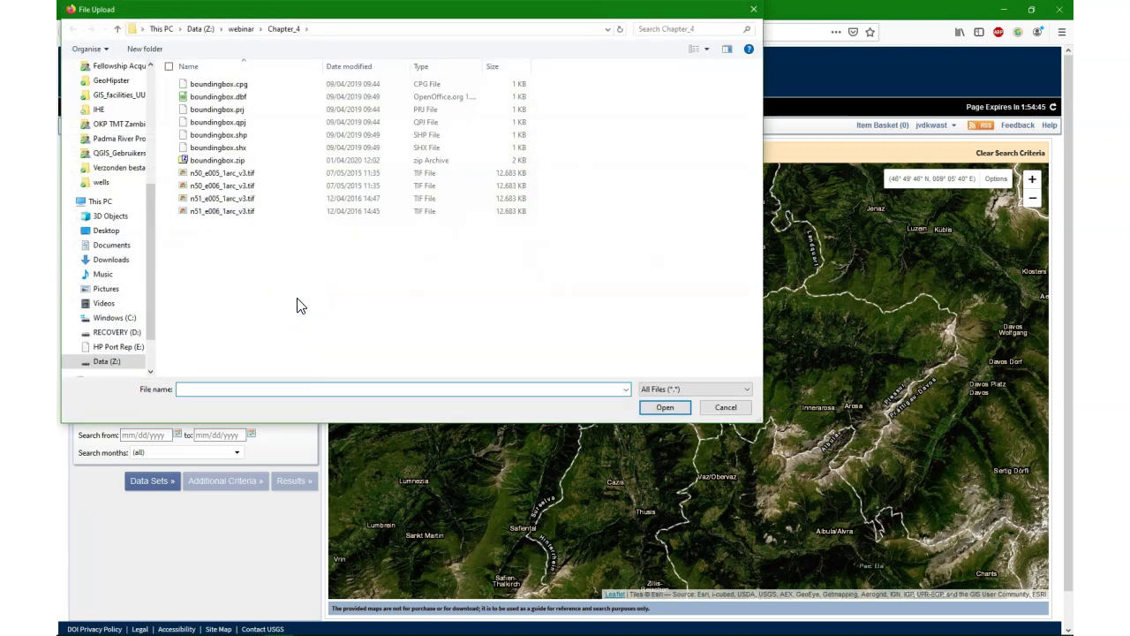
click(457, 318)
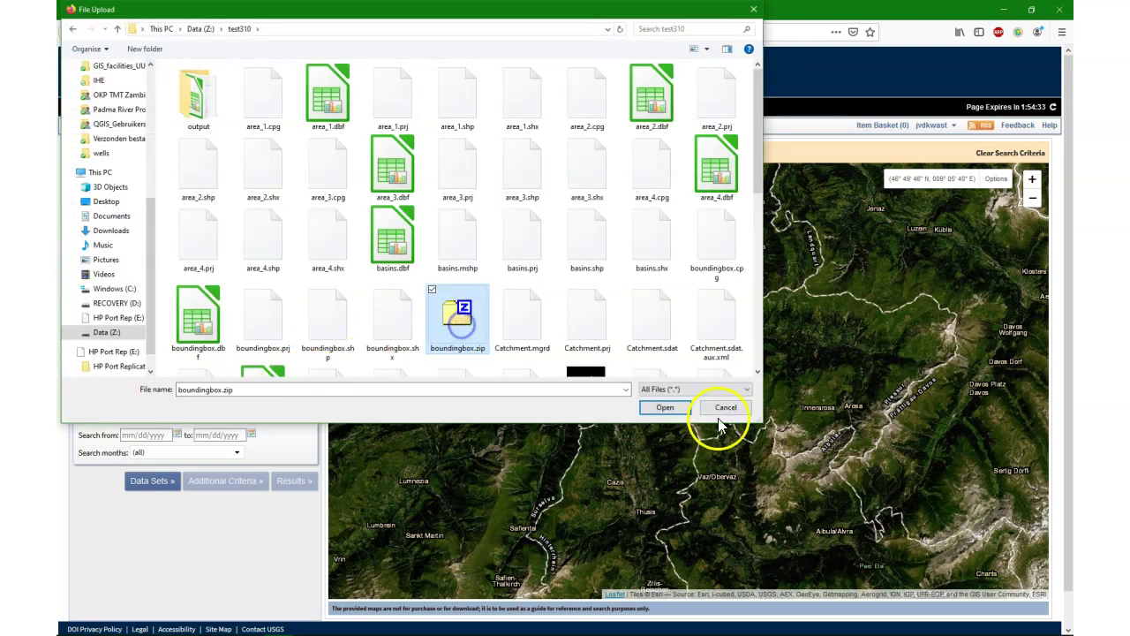
click(665, 407)
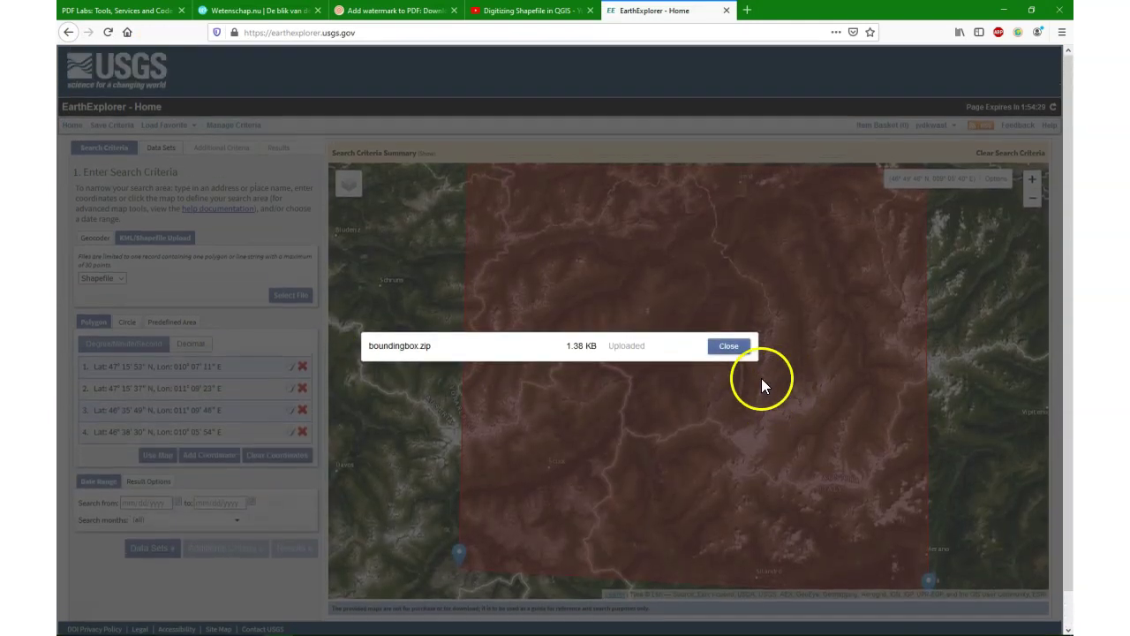
click(729, 346)
scroll(815, 361, down, 2)
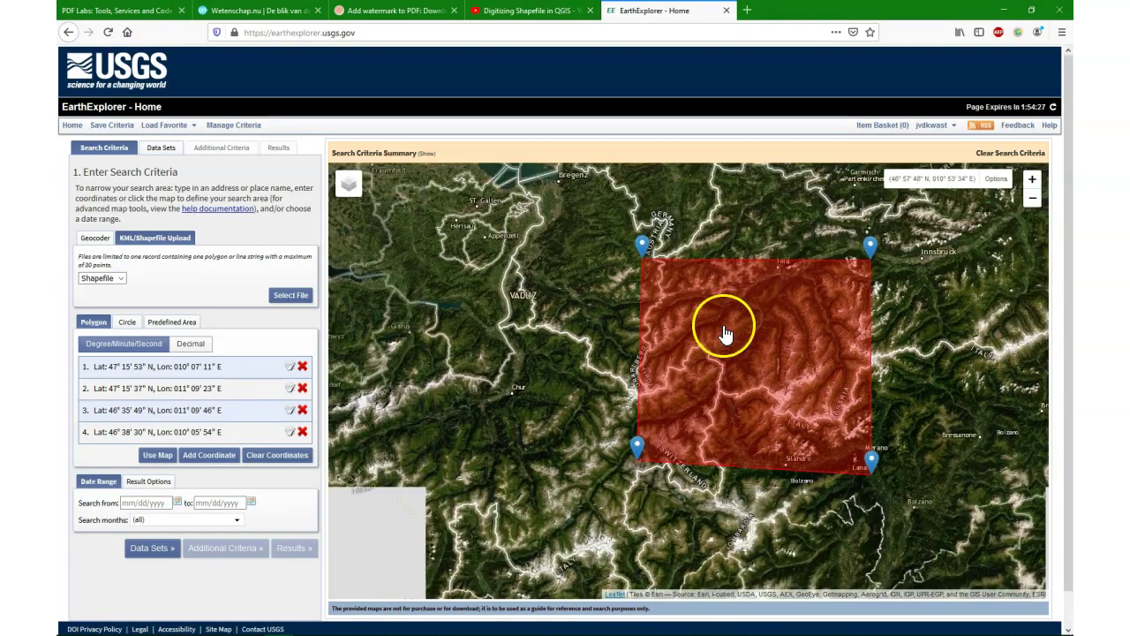
scroll(754, 416, up, 2)
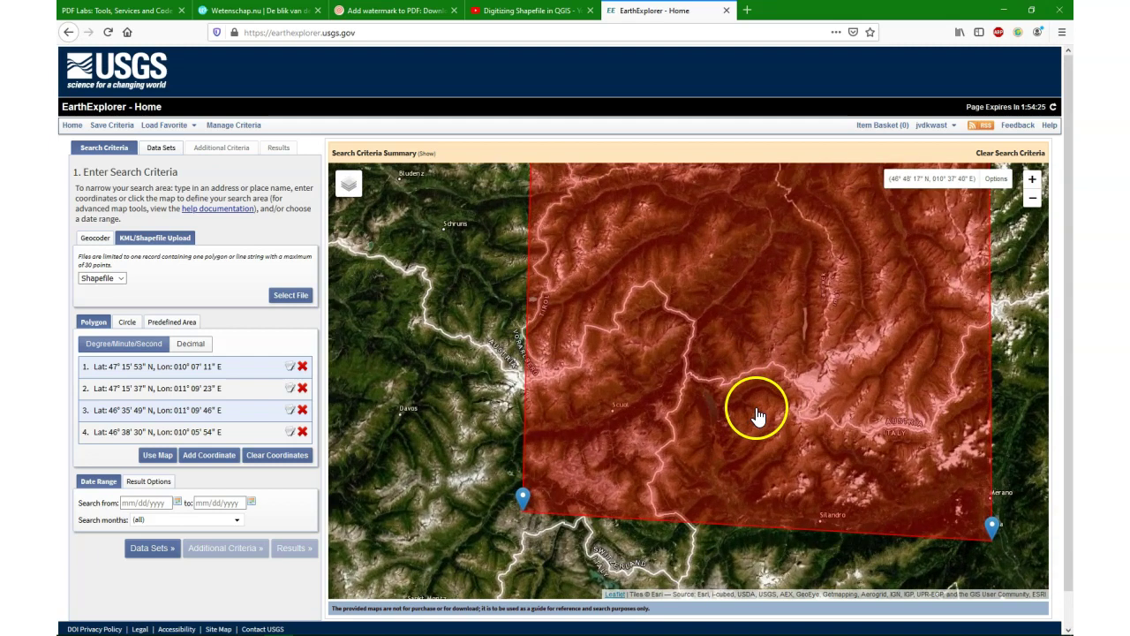